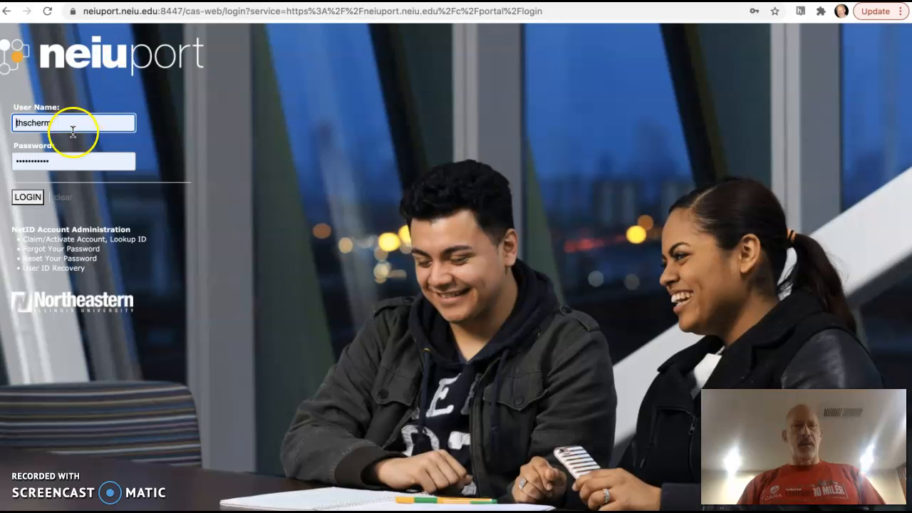
# Sign in to the portal by re-entering the account password, and update the password saved in the browser.
pyautogui.click(29, 198)
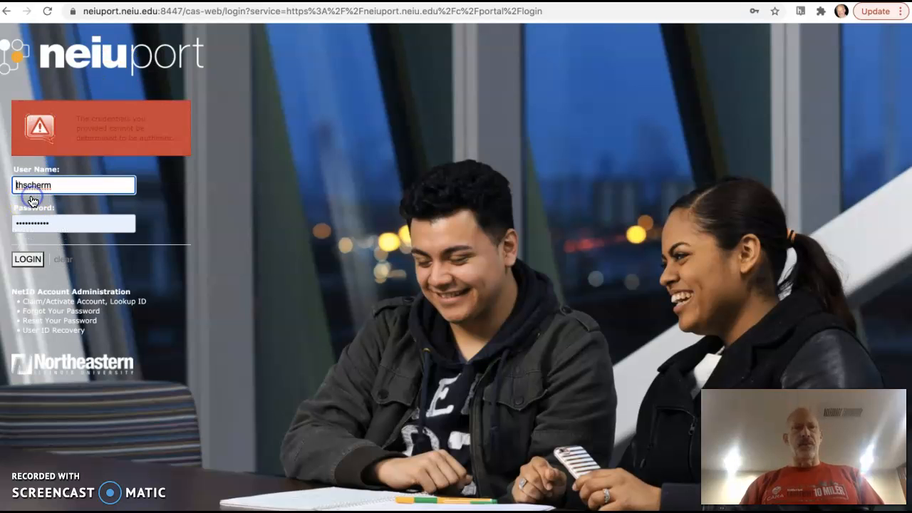
pyautogui.click(58, 220)
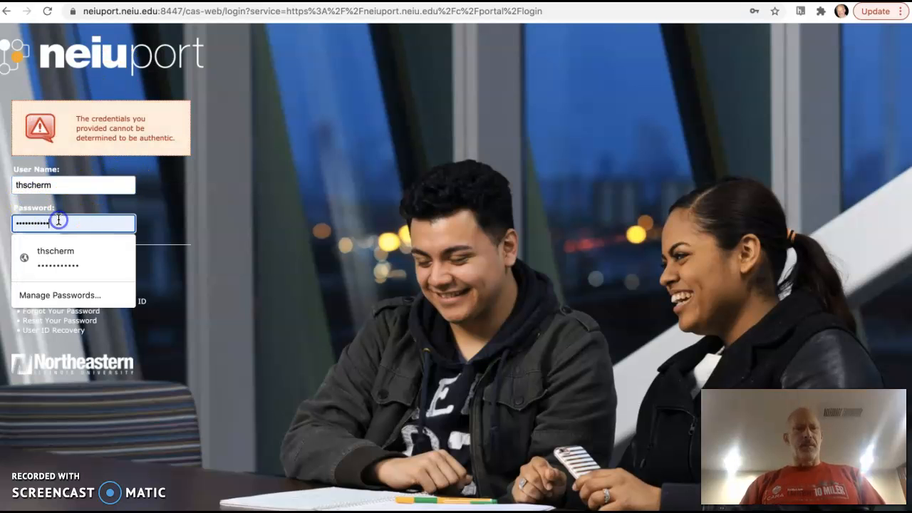
pyautogui.press('BackSpace')
pyautogui.press('BackSpace')
pyautogui.press('BackSpace')
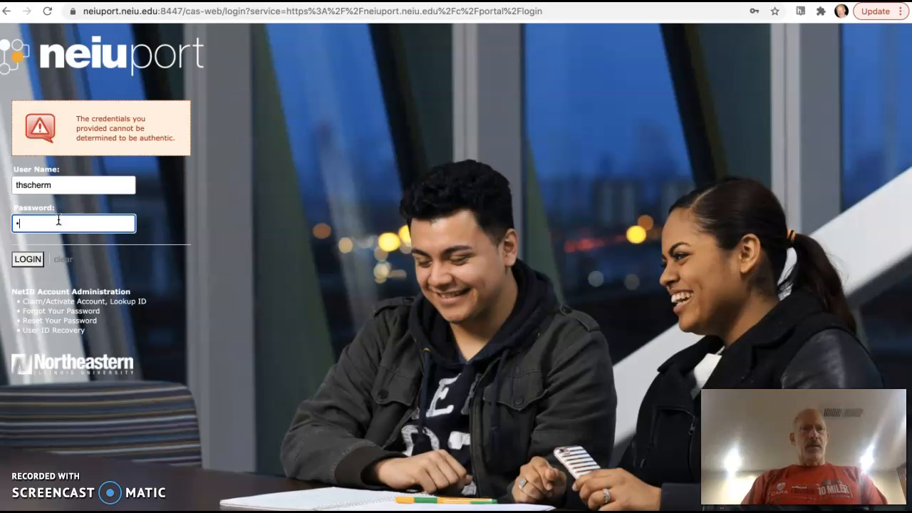
pyautogui.press('BackSpace')
pyautogui.write('••')
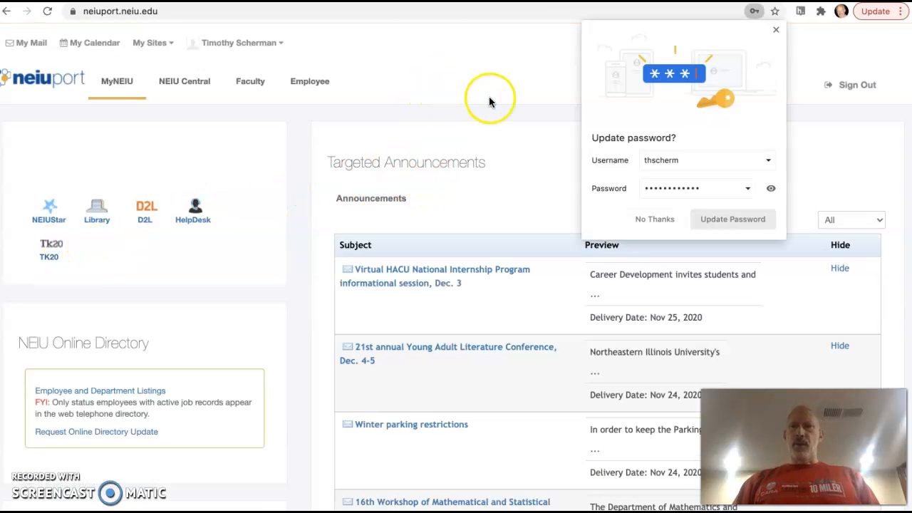
pyautogui.click(732, 220)
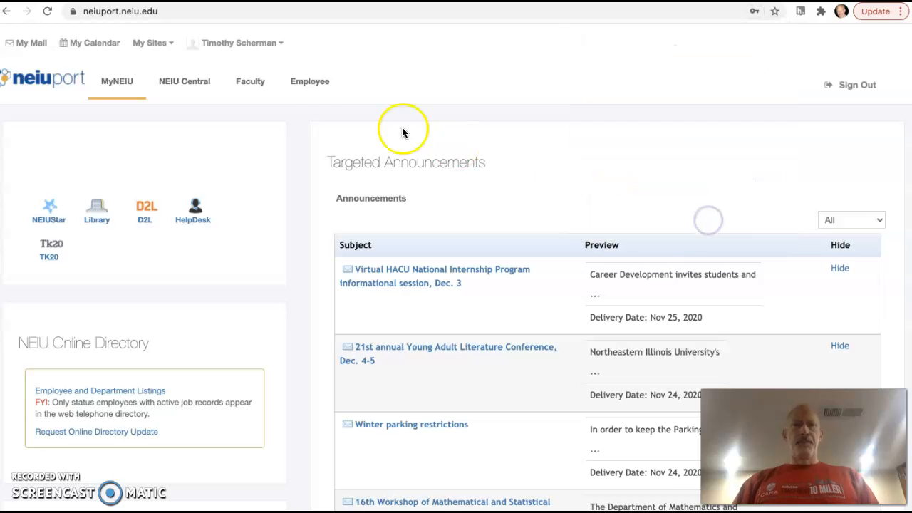
# Open Employee Self-Service 9 from the Employee page's employment details and sign in with the account password.
pyautogui.click(313, 84)
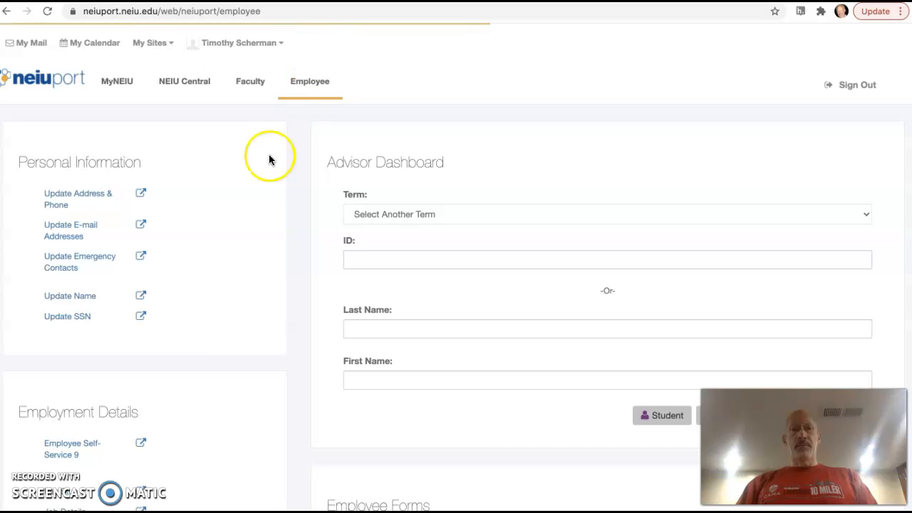
pyautogui.scroll(-1, 204, 322)
pyautogui.scroll(-1, 204, 322)
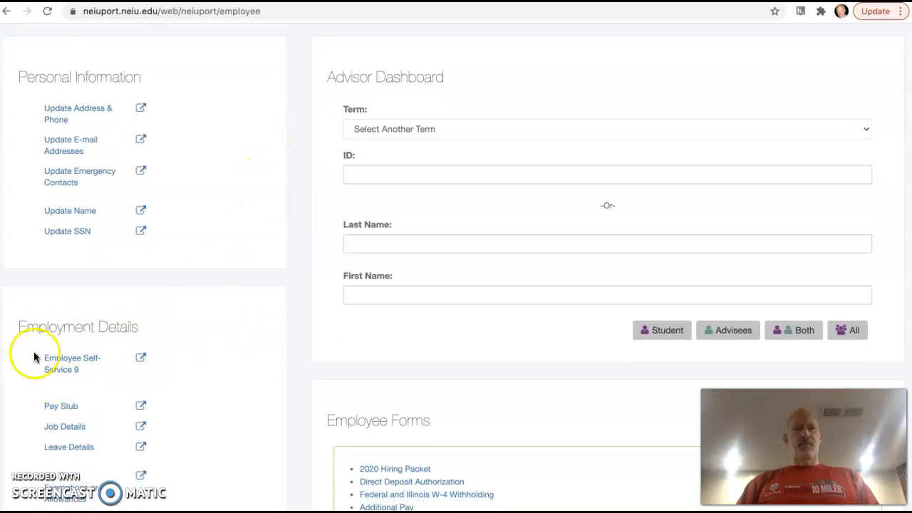
pyautogui.click(63, 360)
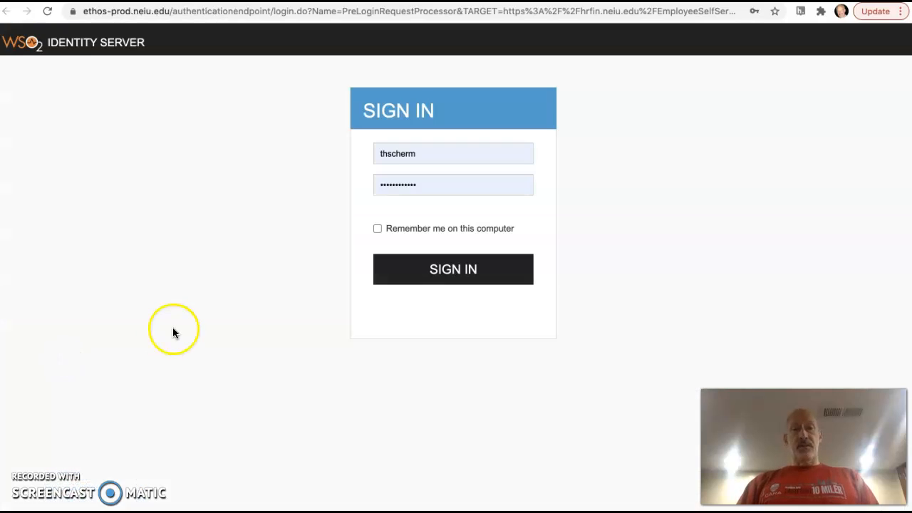
pyautogui.moveTo(421, 183); pyautogui.dragTo(325, 178)
pyautogui.write('•••••••••••')
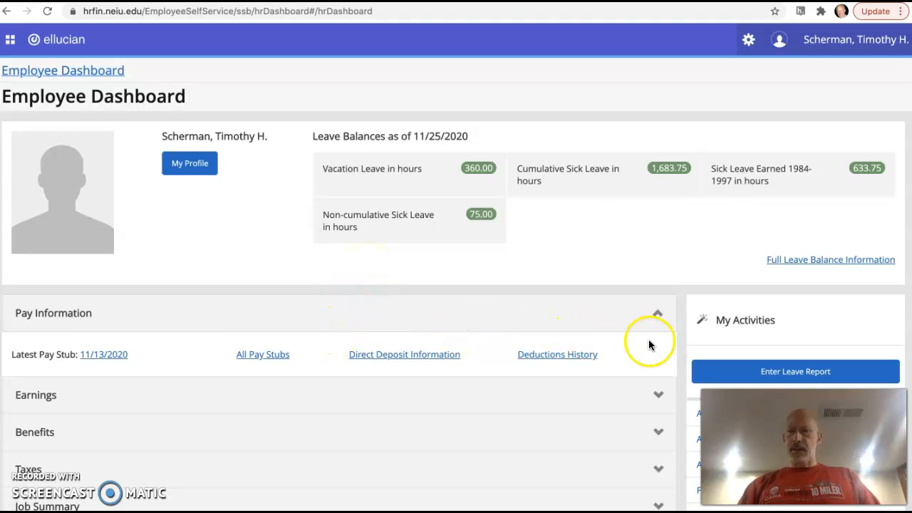
# Open the Department Chair leave report for the period 11/01/2020 - 11/30/2020.
pyautogui.scroll(-1, 748, 335)
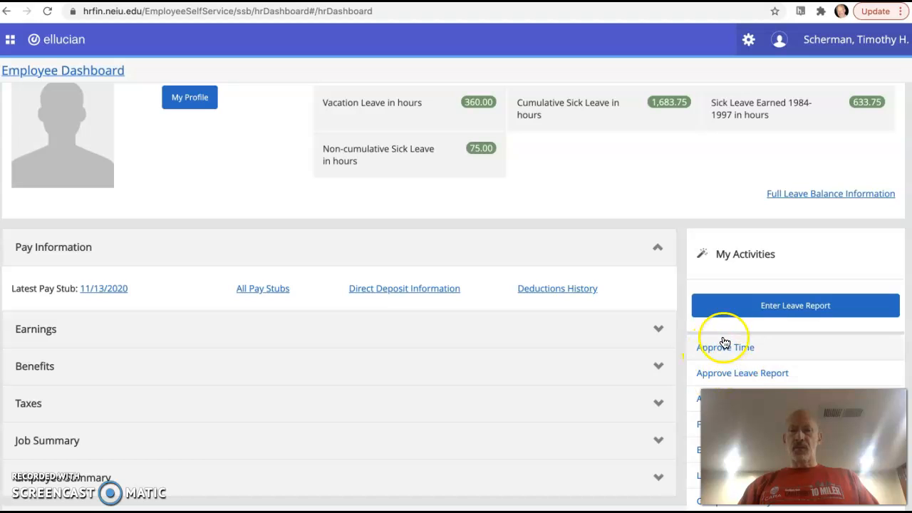
pyautogui.click(756, 303)
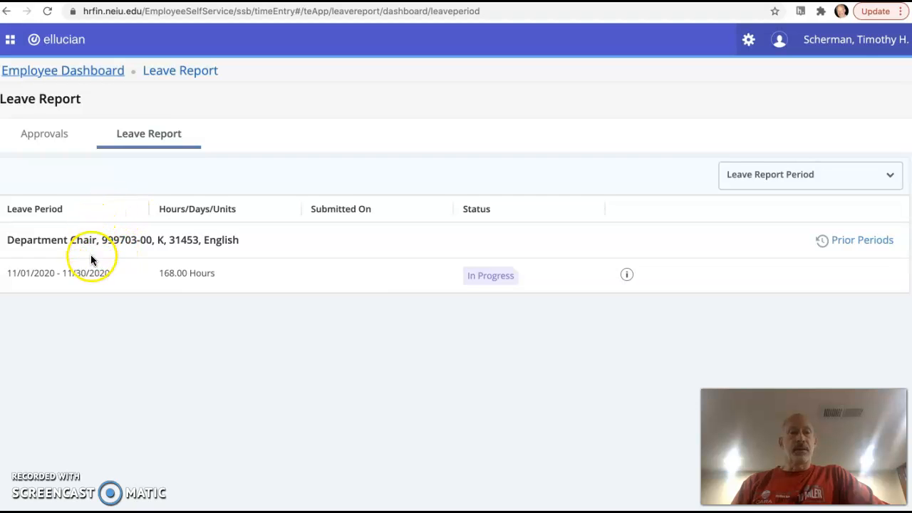
pyautogui.click(90, 273)
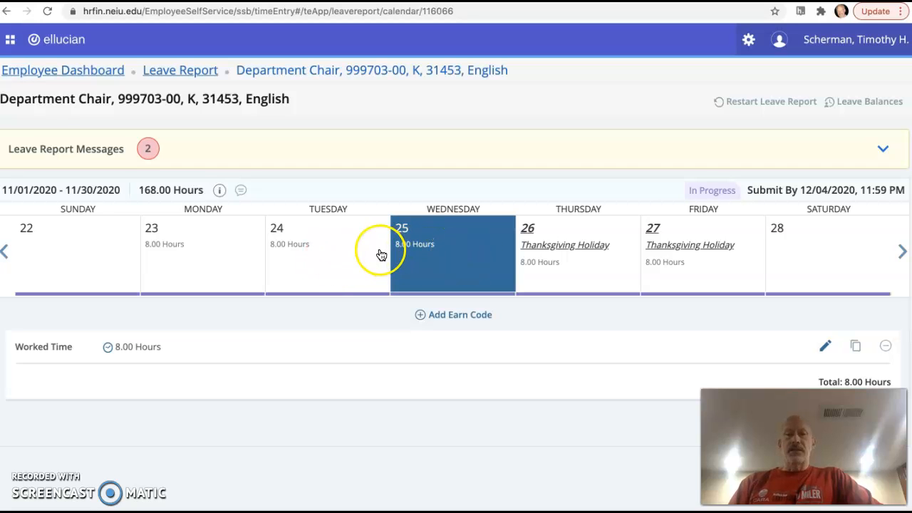
# Go back to the first week of November in the leave report calendar and select Monday, November 2.
pyautogui.click(4, 251)
pyautogui.click(4, 252)
pyautogui.click(5, 252)
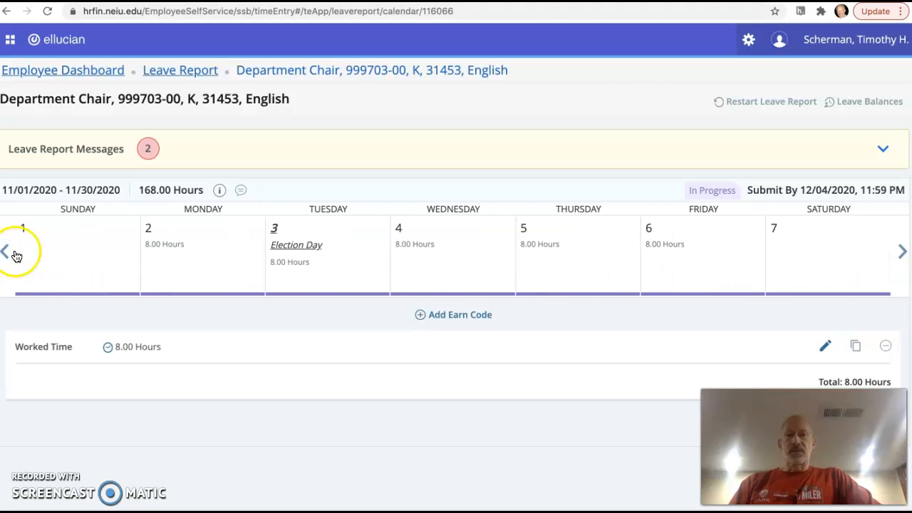
pyautogui.click(218, 250)
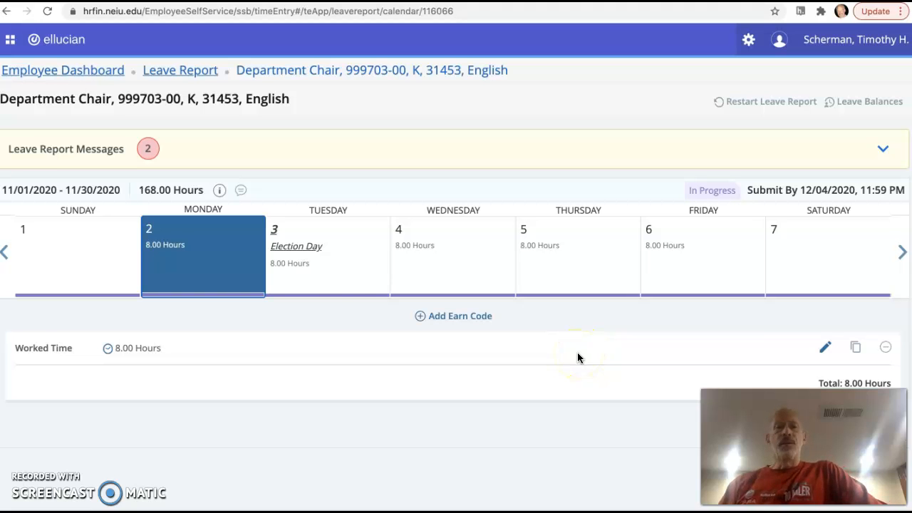
# Start an additional earn code entry for Monday, November 2 and examine the available earn codes.
pyautogui.click(453, 318)
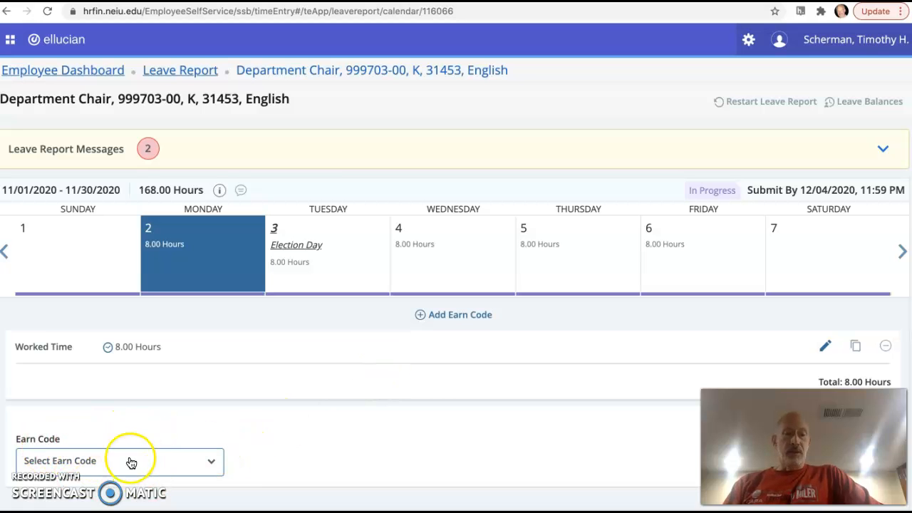
pyautogui.click(212, 465)
pyautogui.scroll(-3, 218, 436)
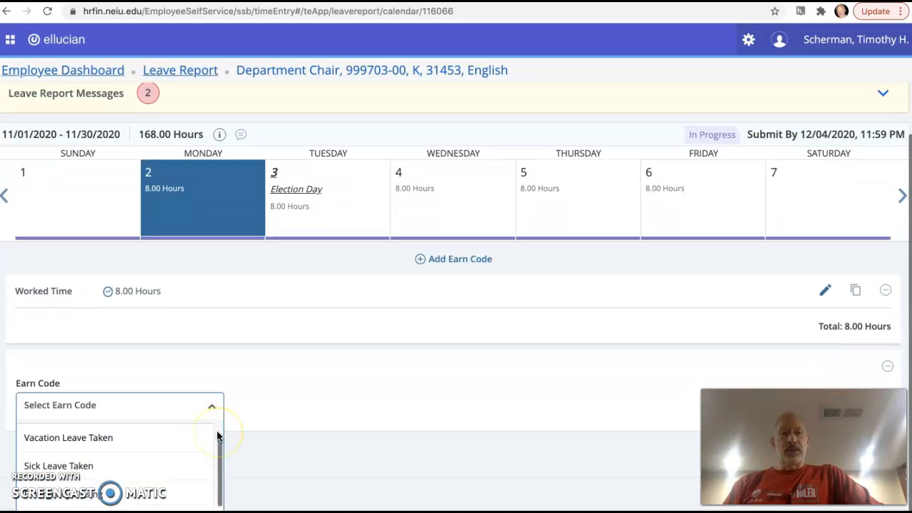
pyautogui.scroll(1, 218, 436)
pyautogui.scroll(3, 217, 430)
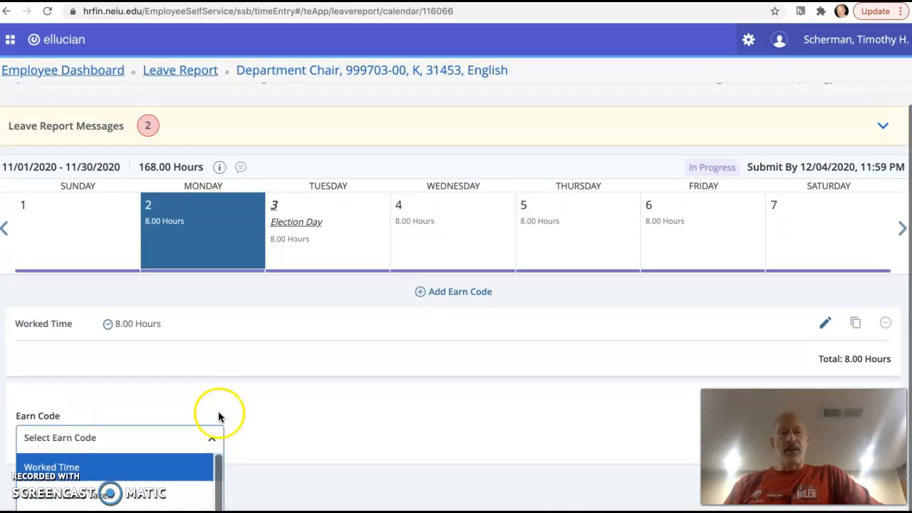
pyautogui.scroll(-1, 218, 413)
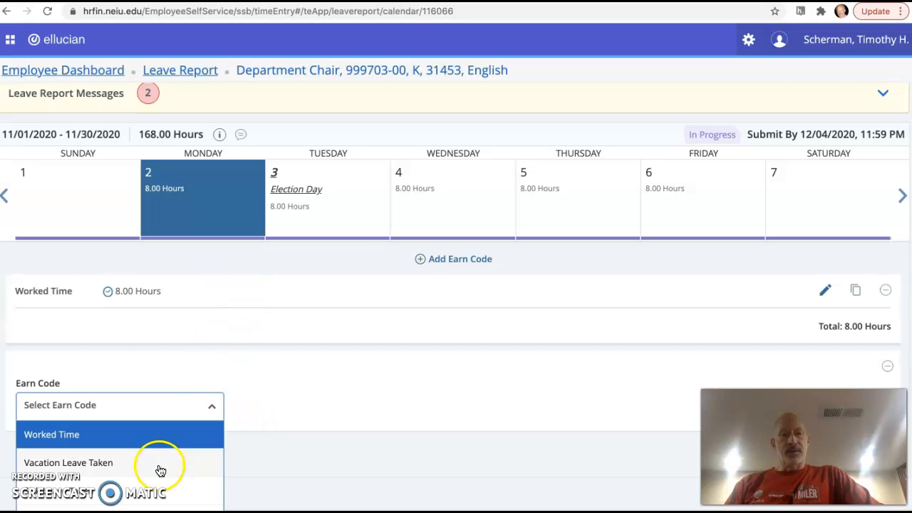
pyautogui.scroll(-3, 181, 451)
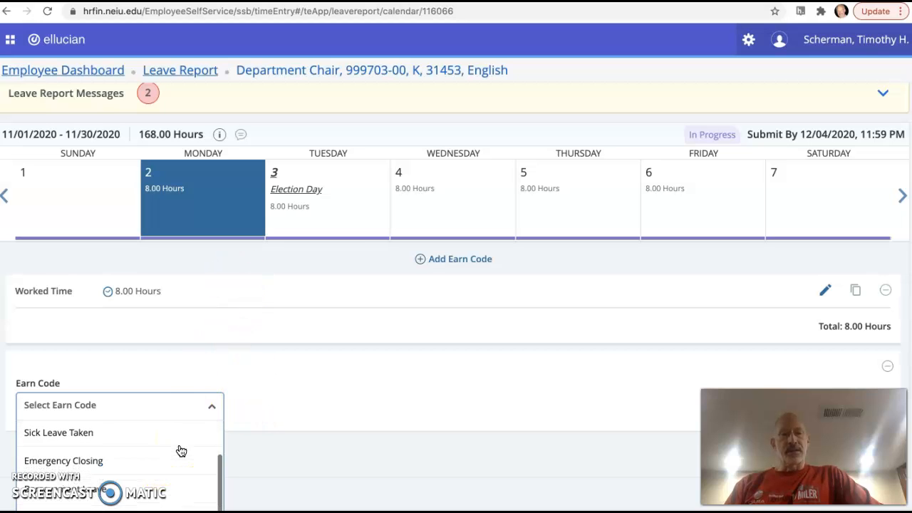
pyautogui.scroll(-1, 181, 450)
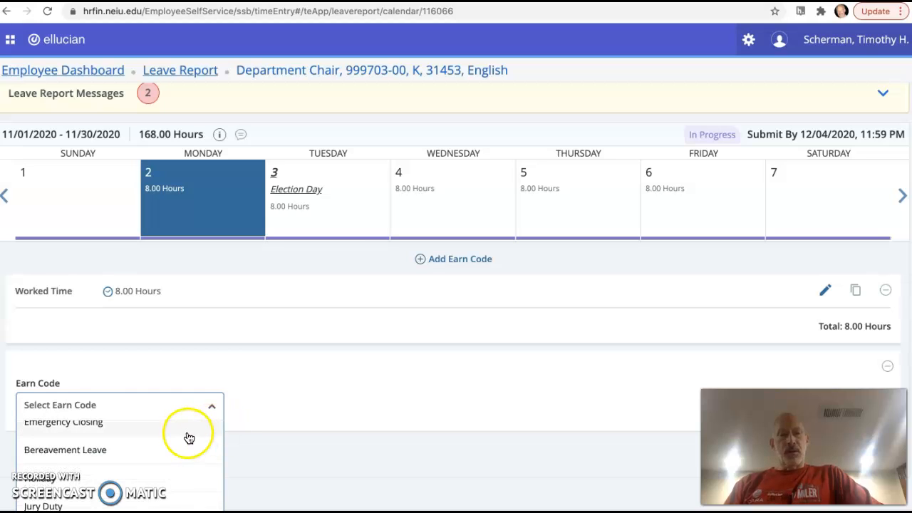
pyautogui.click(179, 396)
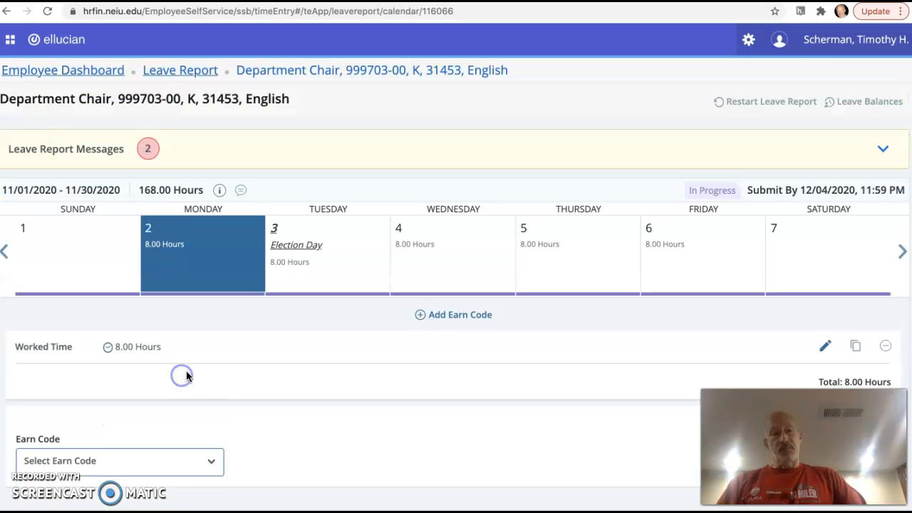
pyautogui.click(218, 452)
pyautogui.click(269, 353)
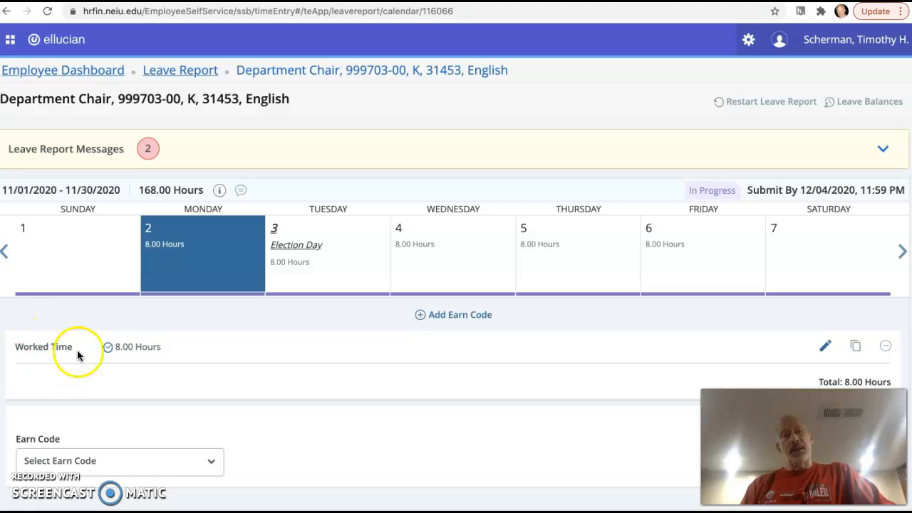
# Open the November 2 Worked Time entry for editing, check the leave report's approvers, and view the Election Day entry.
pyautogui.click(226, 260)
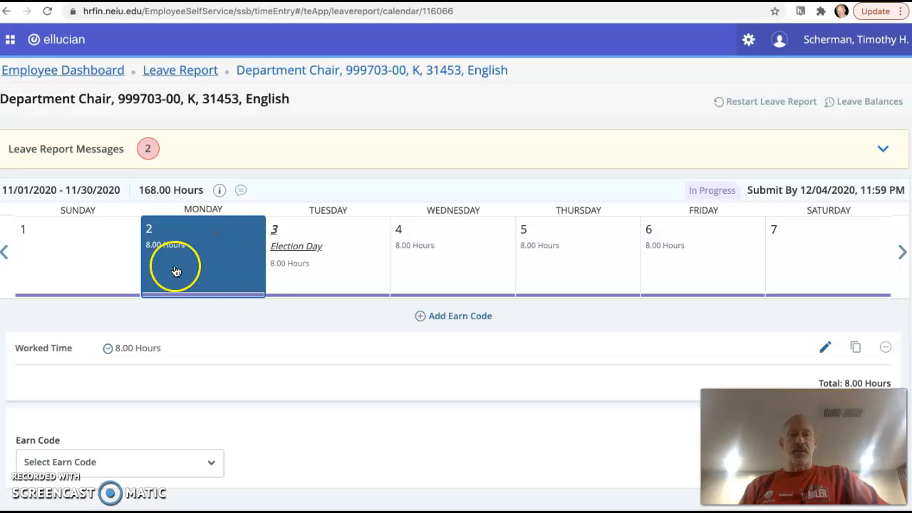
pyautogui.click(825, 349)
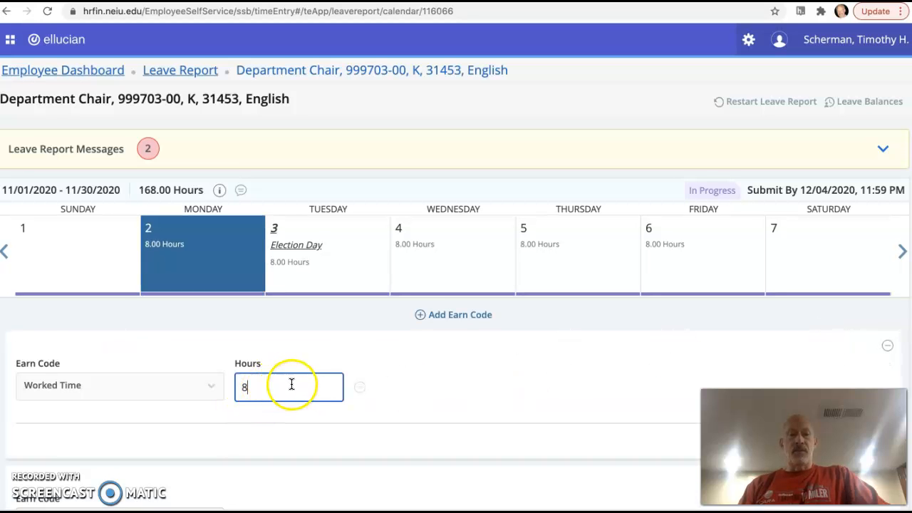
pyautogui.click(211, 395)
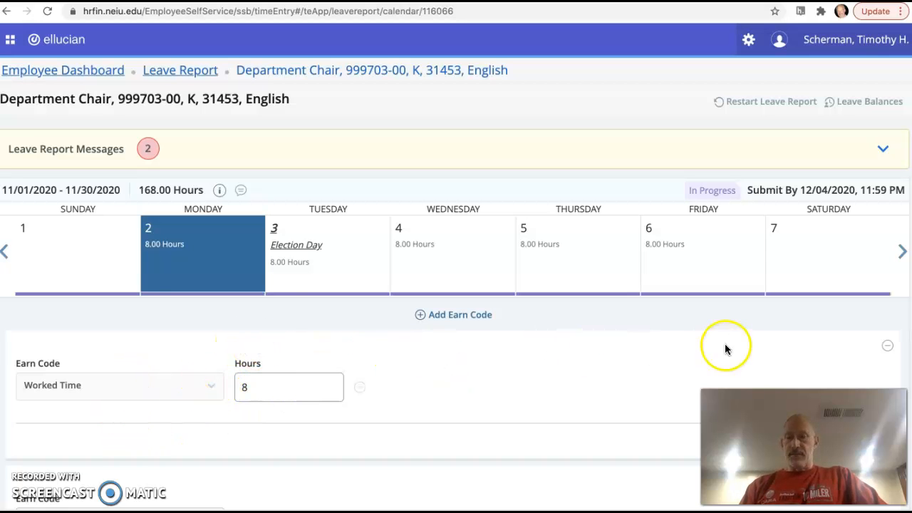
pyautogui.click(258, 387)
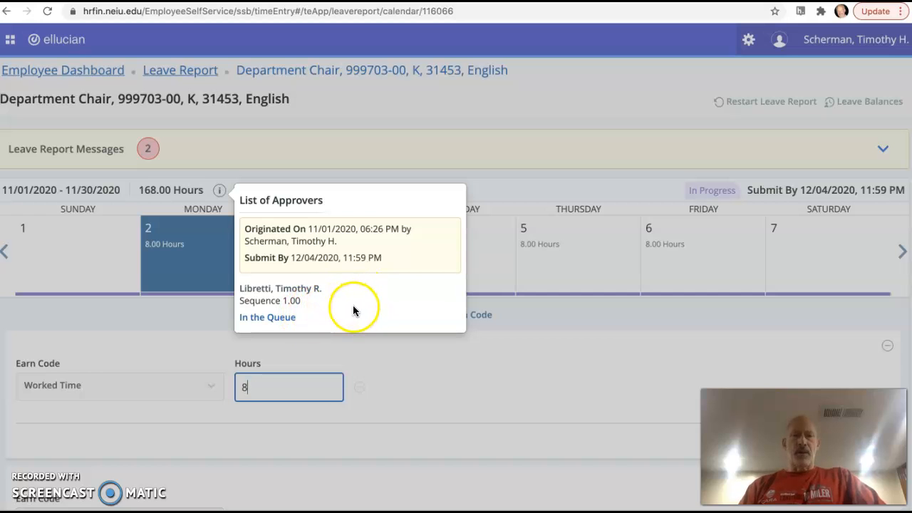
pyautogui.click(370, 379)
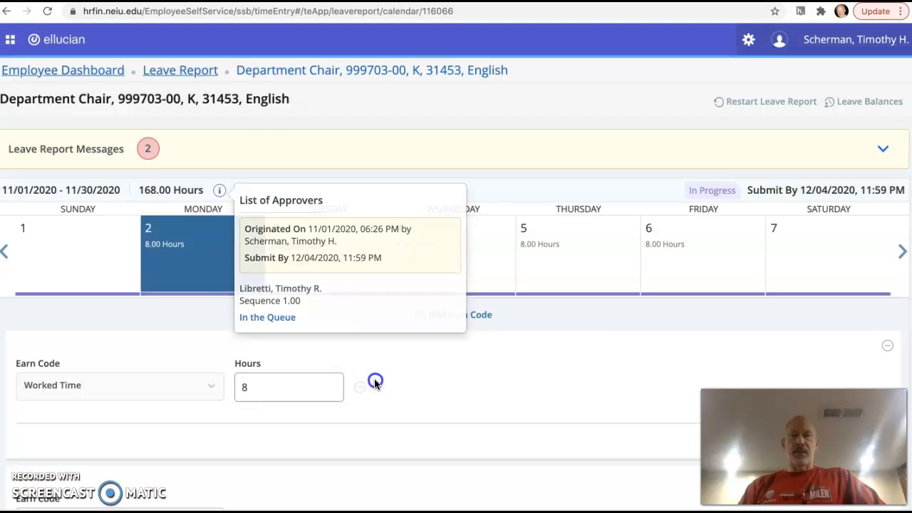
pyautogui.click(305, 269)
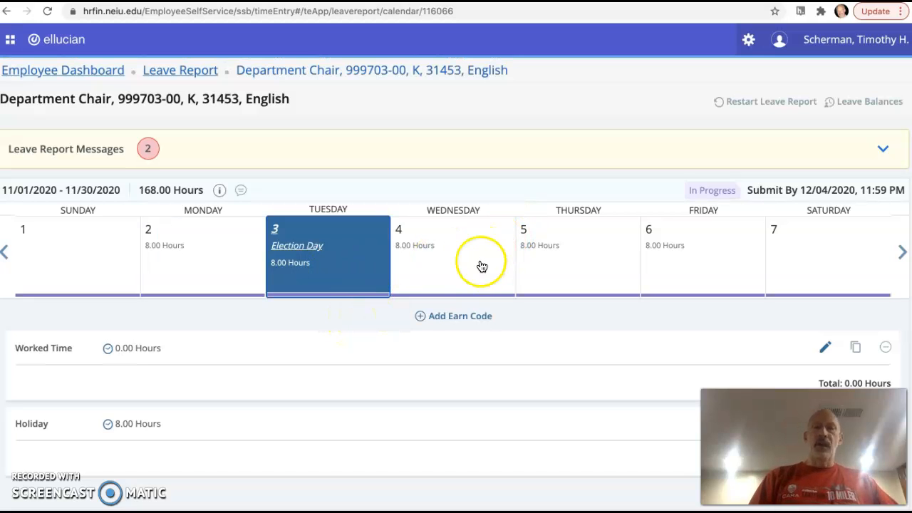
pyautogui.click(227, 255)
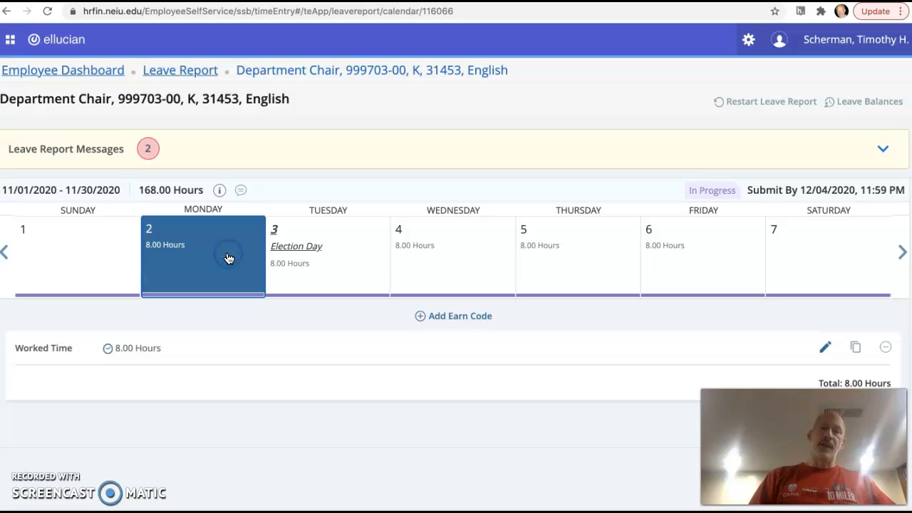
pyautogui.click(857, 347)
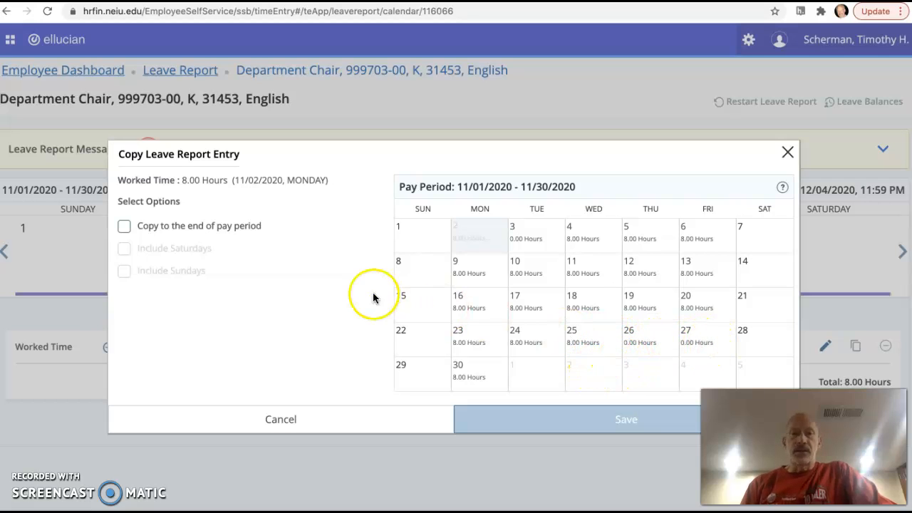
pyautogui.click(124, 225)
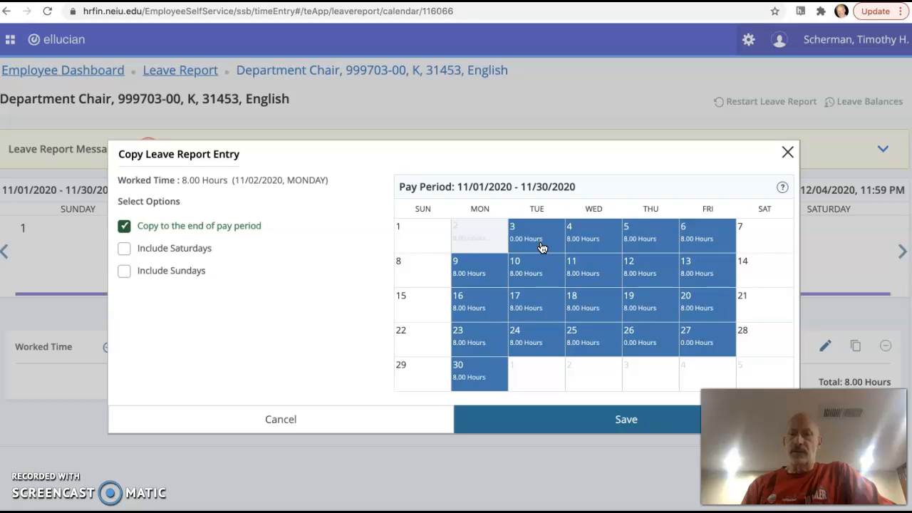
pyautogui.click(372, 422)
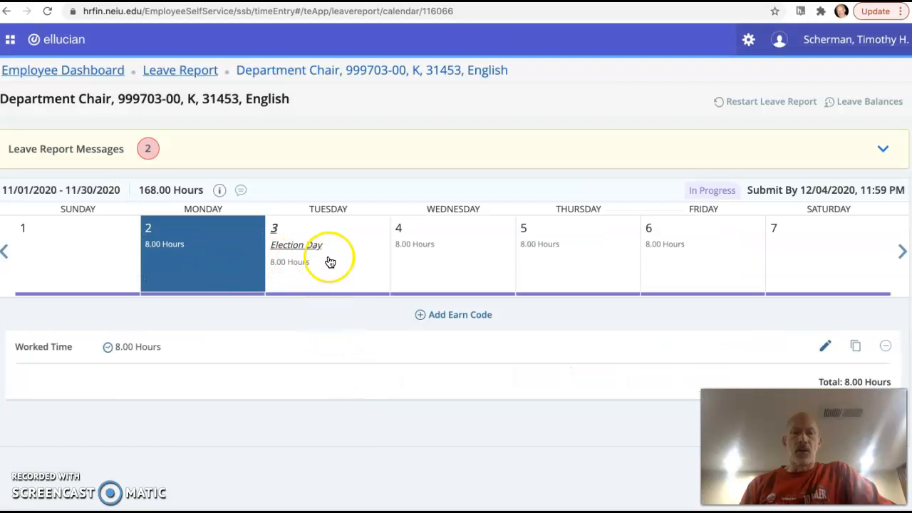
pyautogui.click(335, 262)
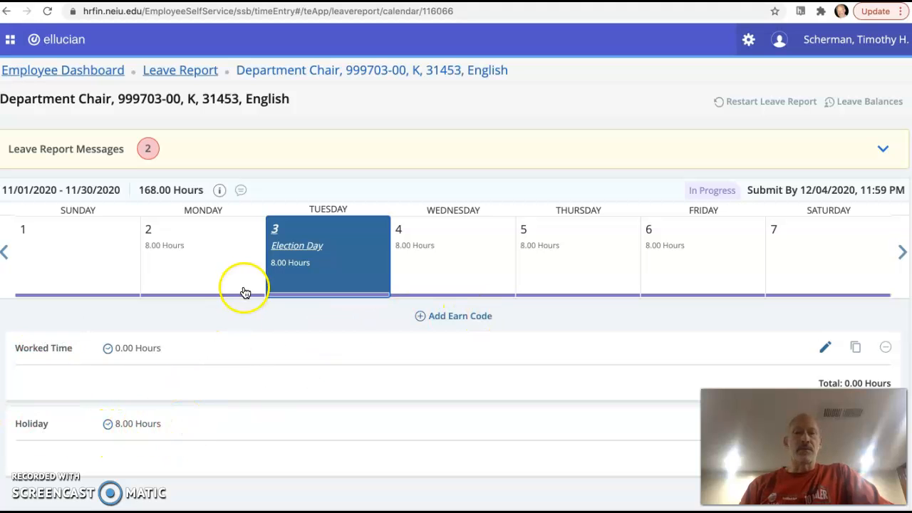
# Copy the Monday, November 2 Worked Time entry to the end of the pay period, excluding Saturdays and Sundays, and save the copy.
pyautogui.click(236, 263)
pyautogui.click(855, 348)
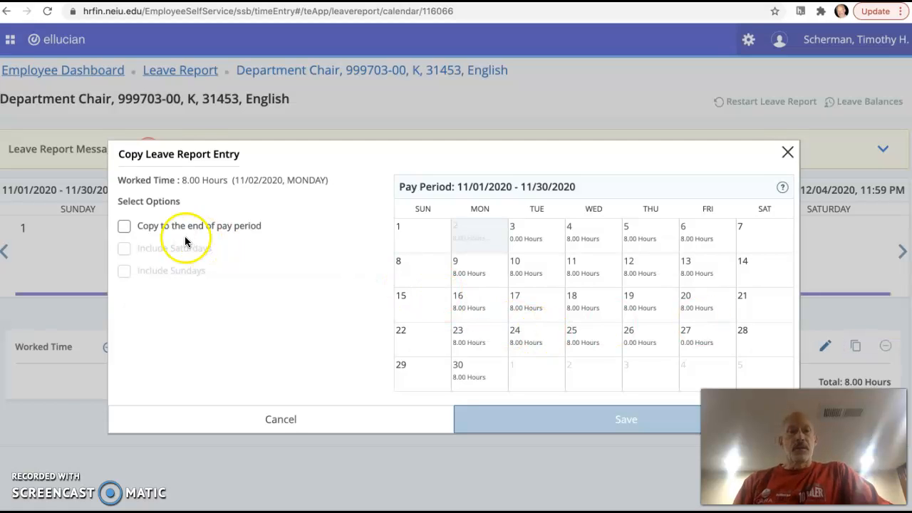
pyautogui.click(126, 227)
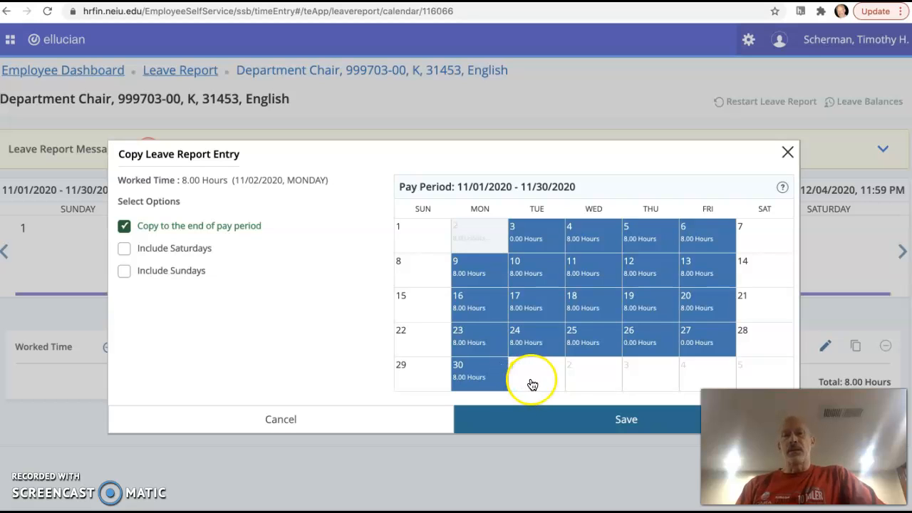
pyautogui.click(614, 419)
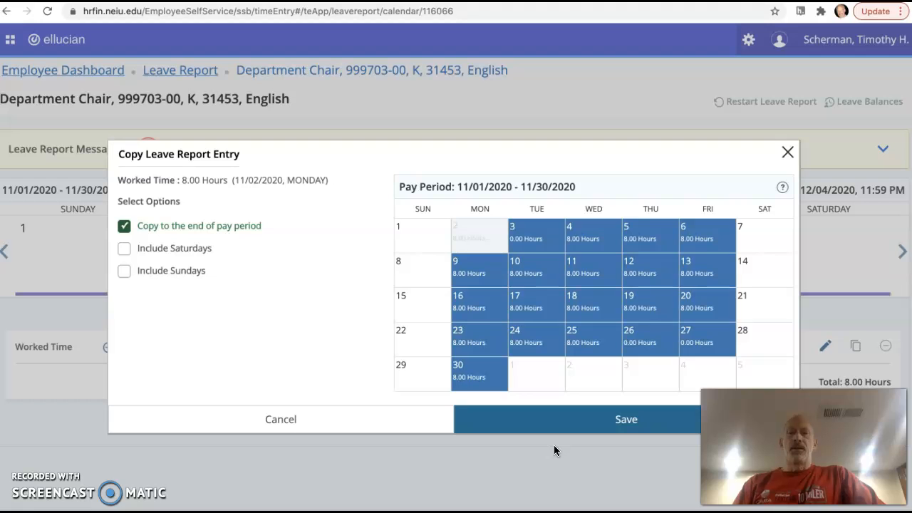
pyautogui.click(567, 423)
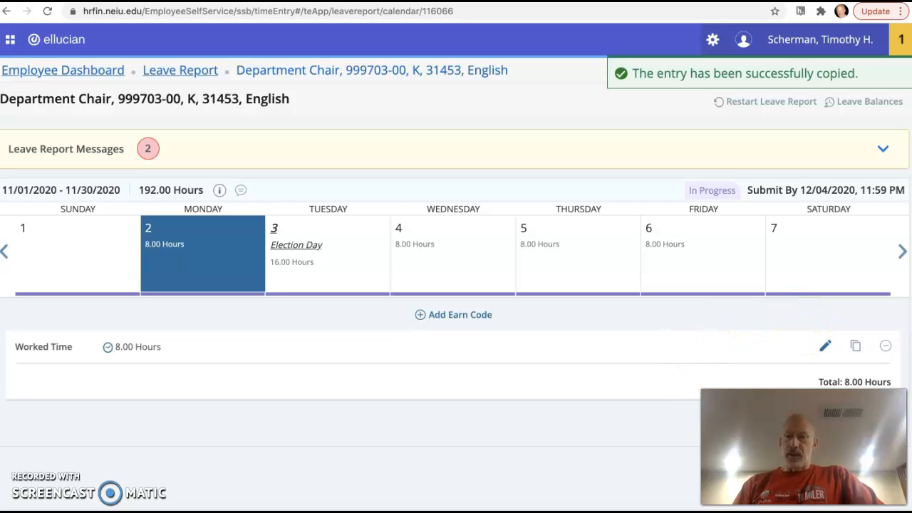
# Preview the 11/01/2020 - 11/30/2020 leave report, review its earning distribution by earn code, and close the preview.
pyautogui.click(851, 479)
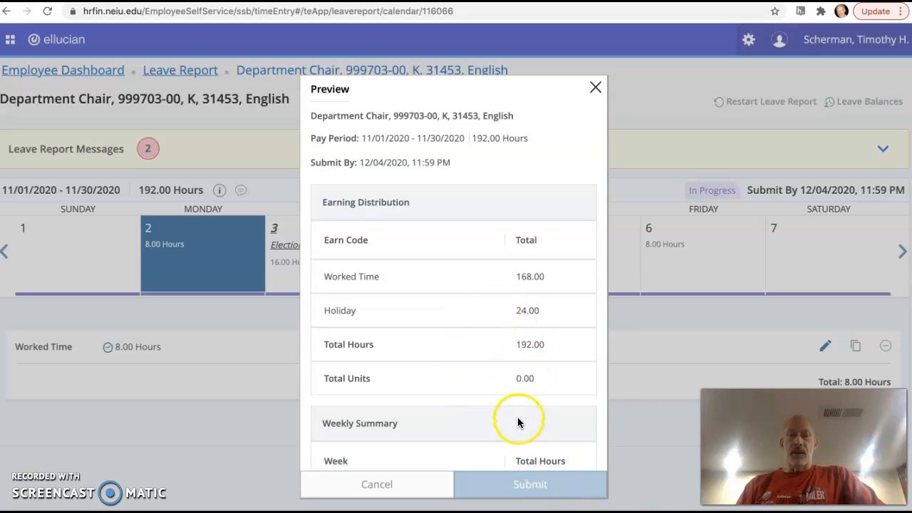
pyautogui.click(520, 485)
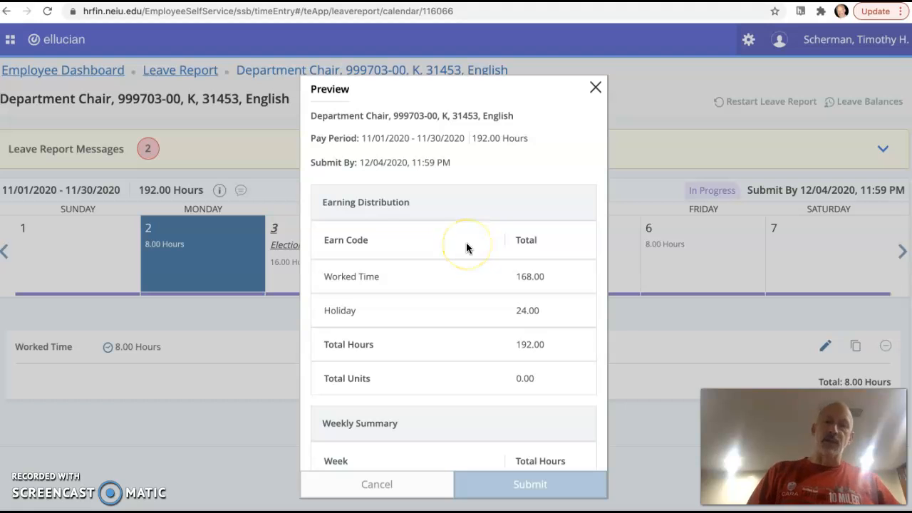
pyautogui.click(596, 87)
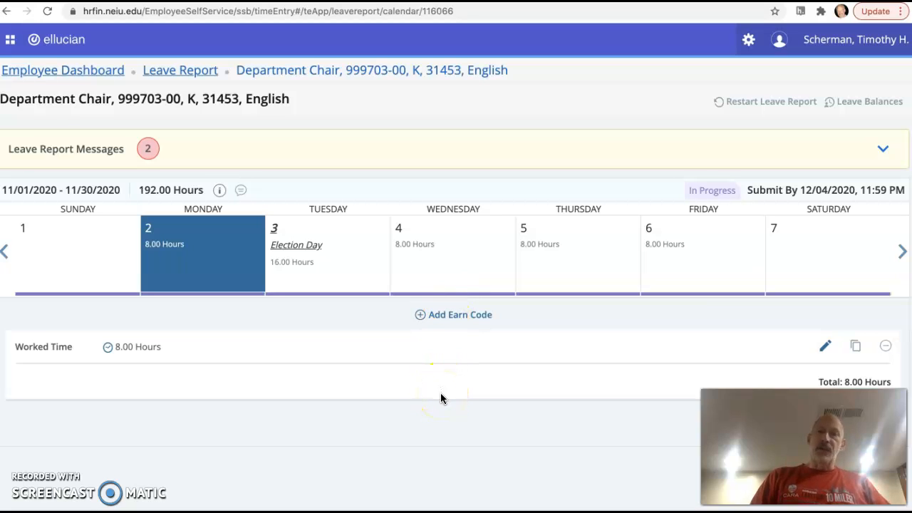
# Add another earn code line for Monday, November 2 and look through the leave codes without choosing one.
pyautogui.click(466, 318)
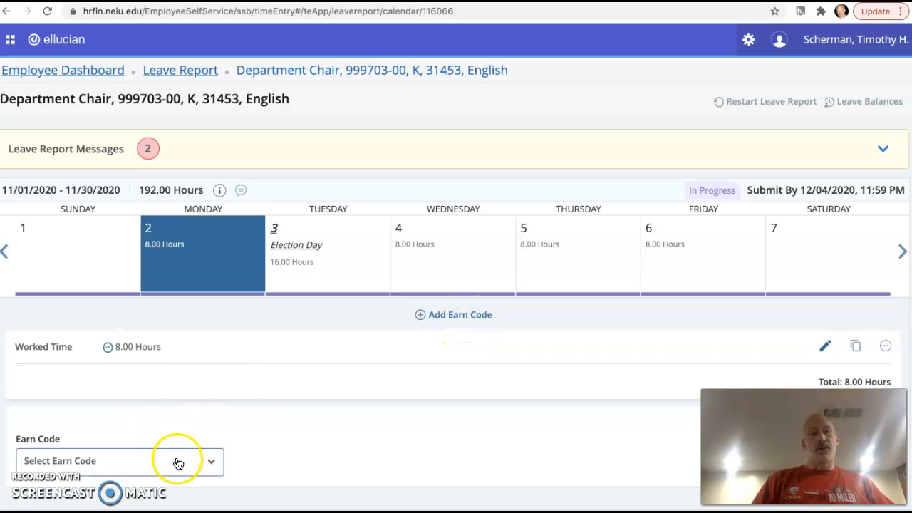
pyautogui.click(207, 464)
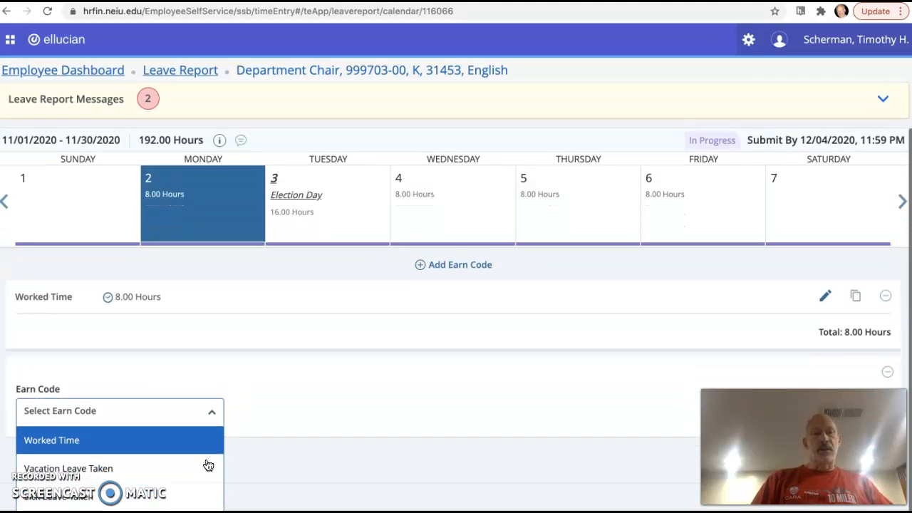
pyautogui.scroll(-1, 207, 464)
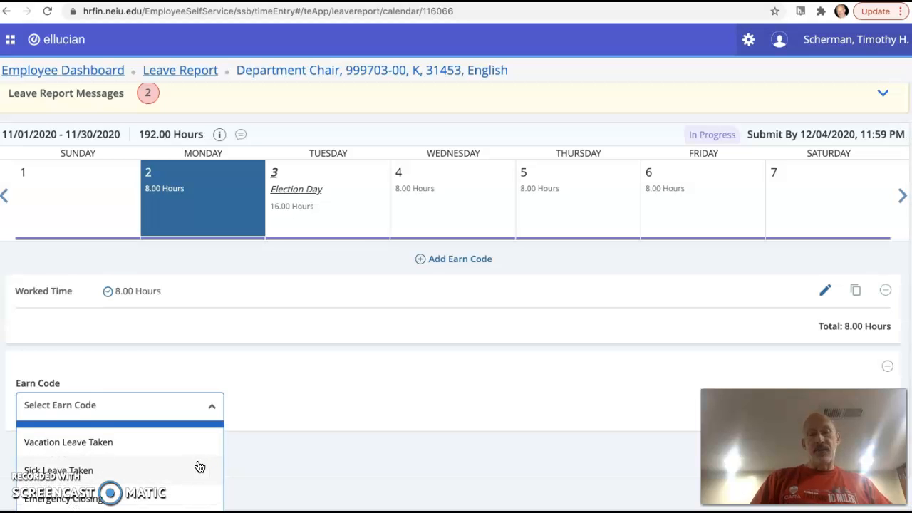
pyautogui.scroll(-1, 200, 466)
pyautogui.click(175, 466)
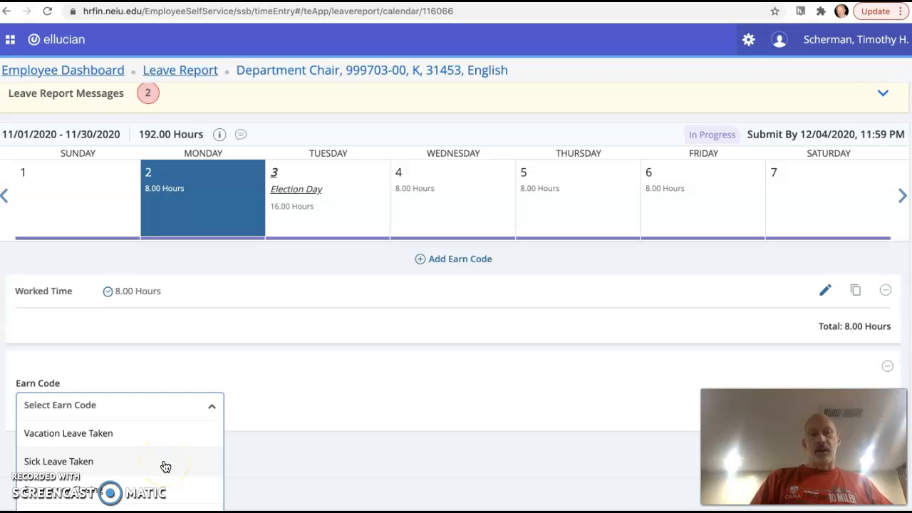
pyautogui.scroll(-5, 164, 466)
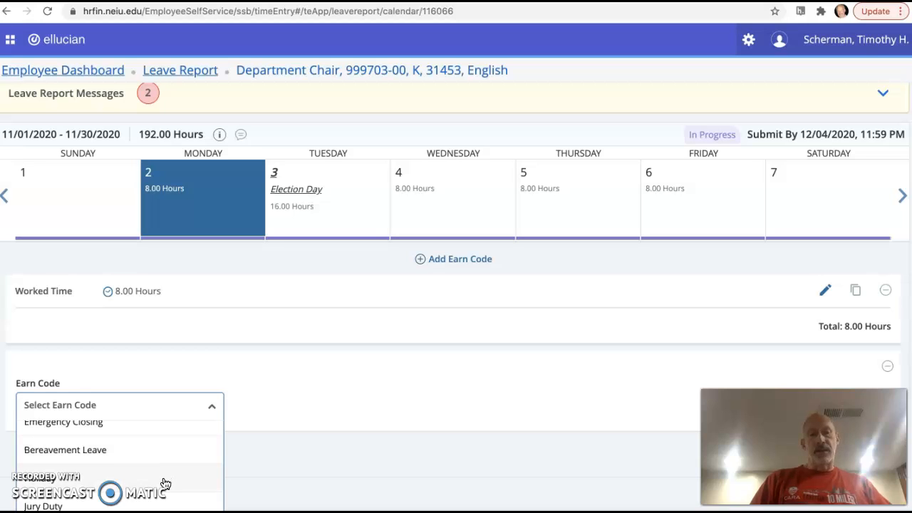
pyautogui.click(310, 401)
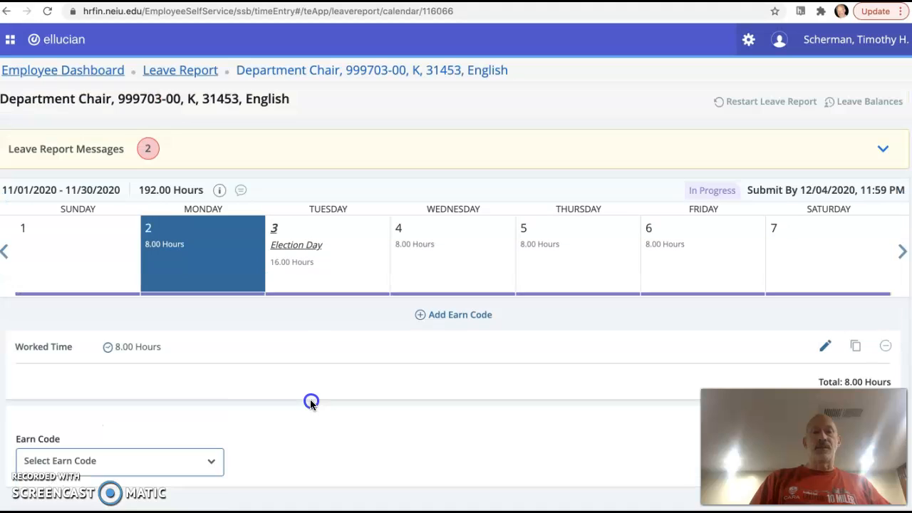